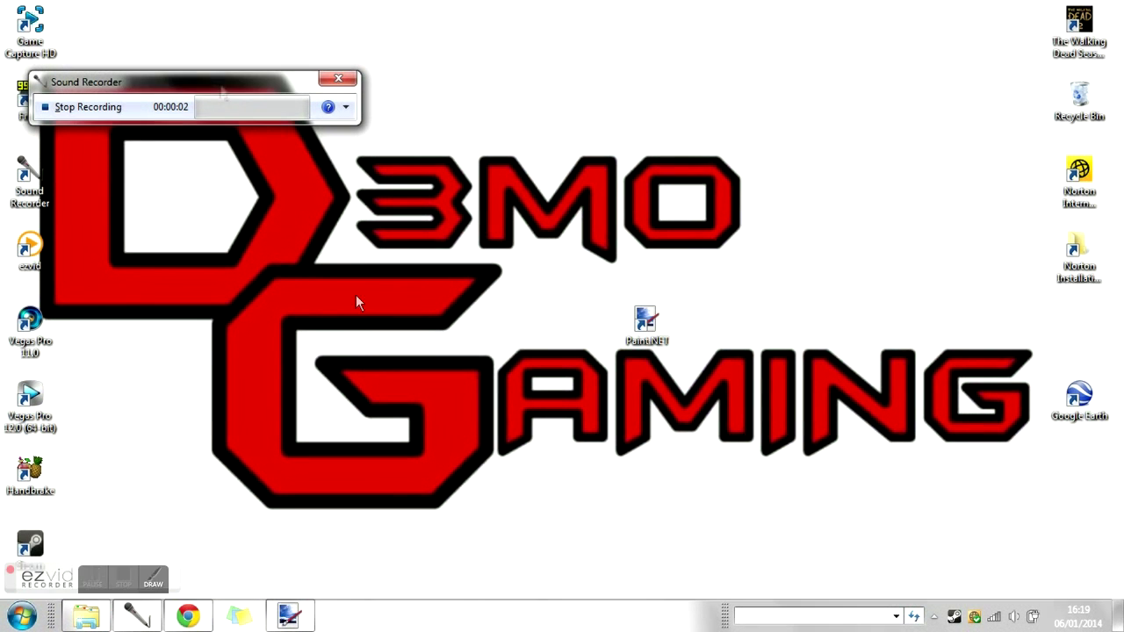
- Hide Sound Recorder and other open windows to reveal the D3MO Gaming wallpaper and icons
{"action": "left_click", "coordinate": [595, 113]}
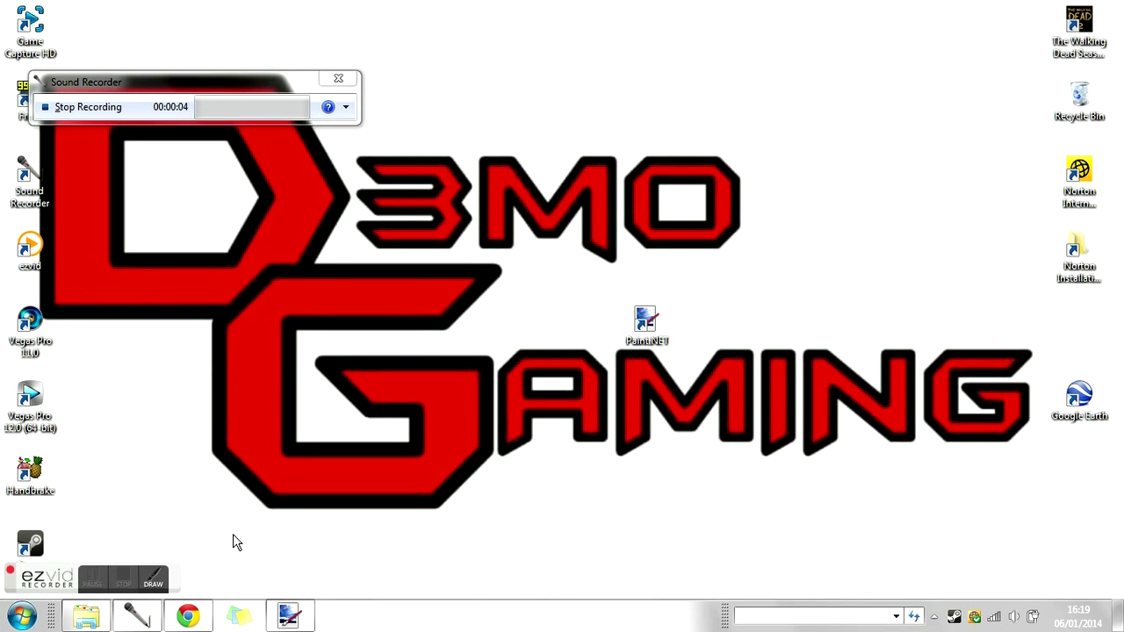
{"action": "left_click", "coordinate": [1118, 614]}
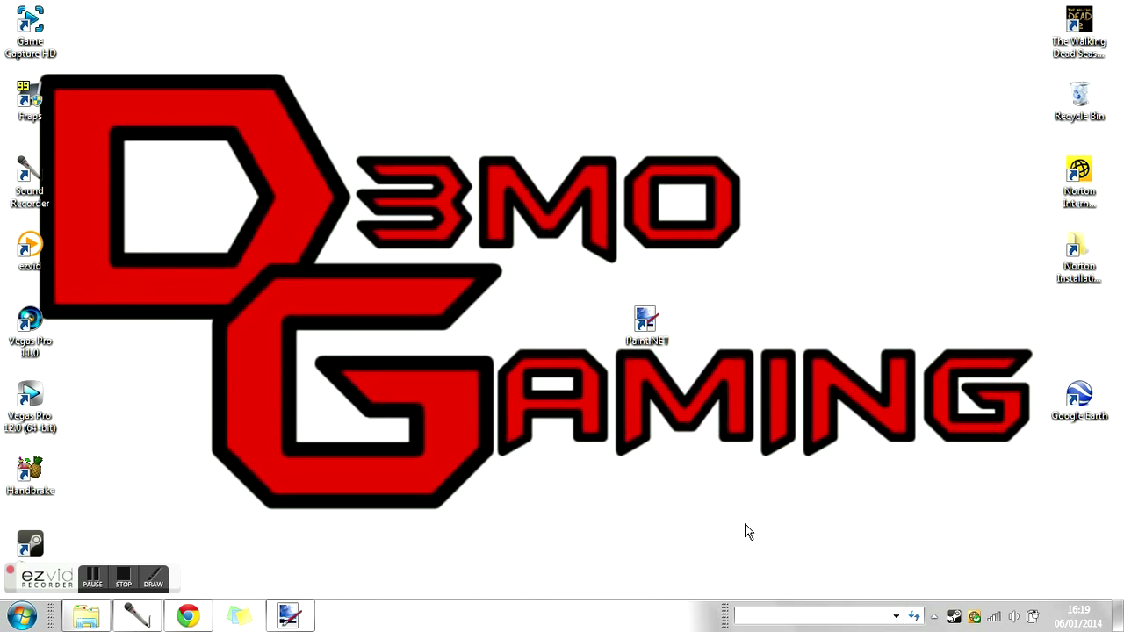
{"action": "left_click_drag", "start_coordinate": [362, 128], "coordinate": [623, 513]}
{"action": "mouse_move", "coordinate": [283, 622]}
- Bring Chrome back with the dotpdn.com Paint.NET download page in view
{"action": "left_click", "coordinate": [220, 533]}
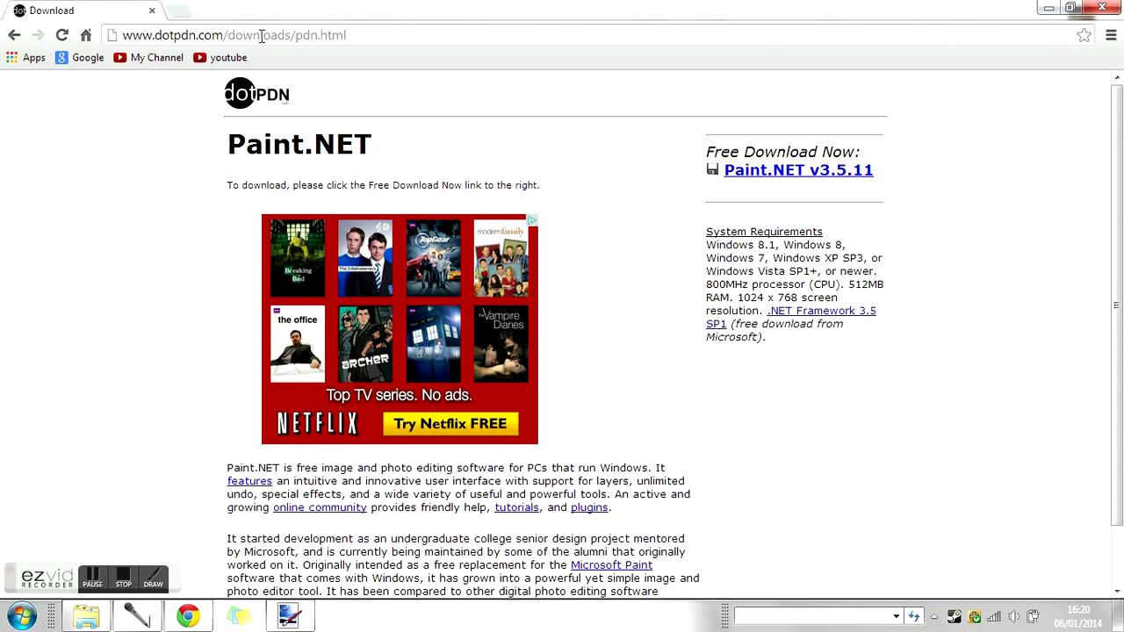
{"action": "left_click_drag", "start_coordinate": [359, 35], "coordinate": [113, 36]}
{"action": "left_click", "coordinate": [374, 33]}
- Start the Paint.NET v3.5.11 installer download, then cancel it from the download shelf
{"action": "left_click", "coordinate": [809, 172]}
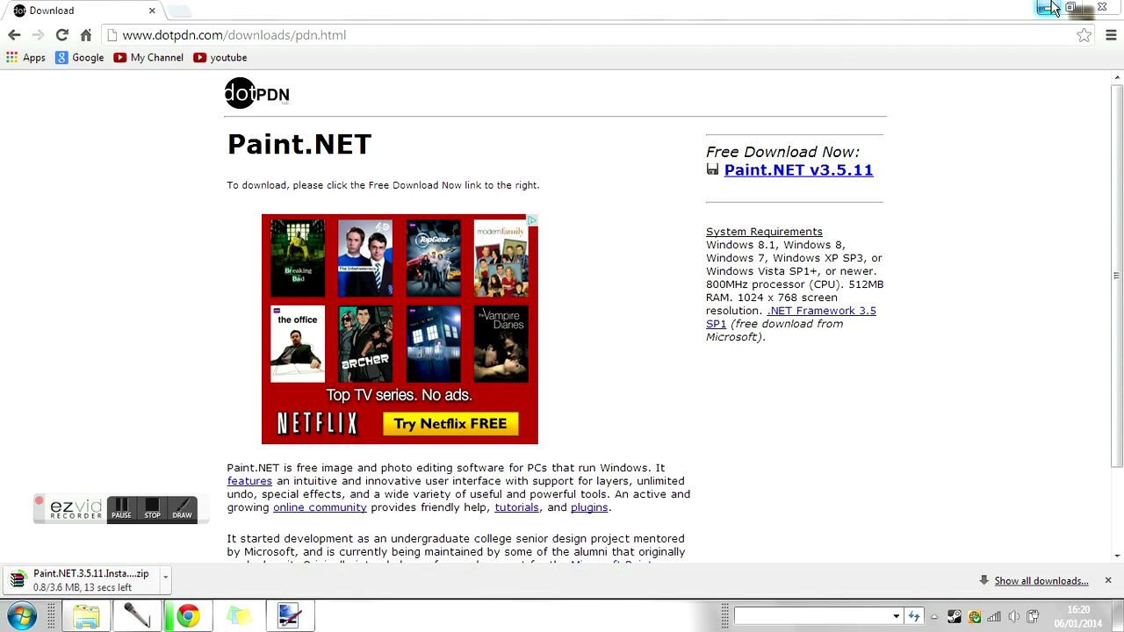
{"action": "left_click", "coordinate": [165, 577]}
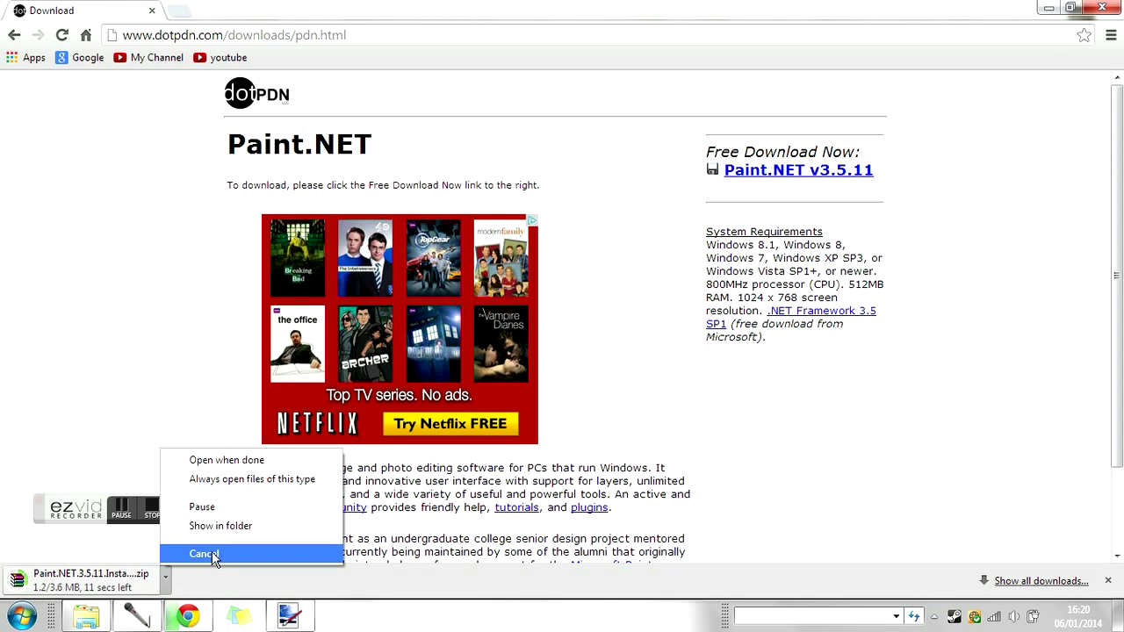
{"action": "left_click", "coordinate": [202, 508]}
- Minimize Chrome, drag the Sound Recorder window aside and hide it
{"action": "left_click", "coordinate": [1047, 8]}
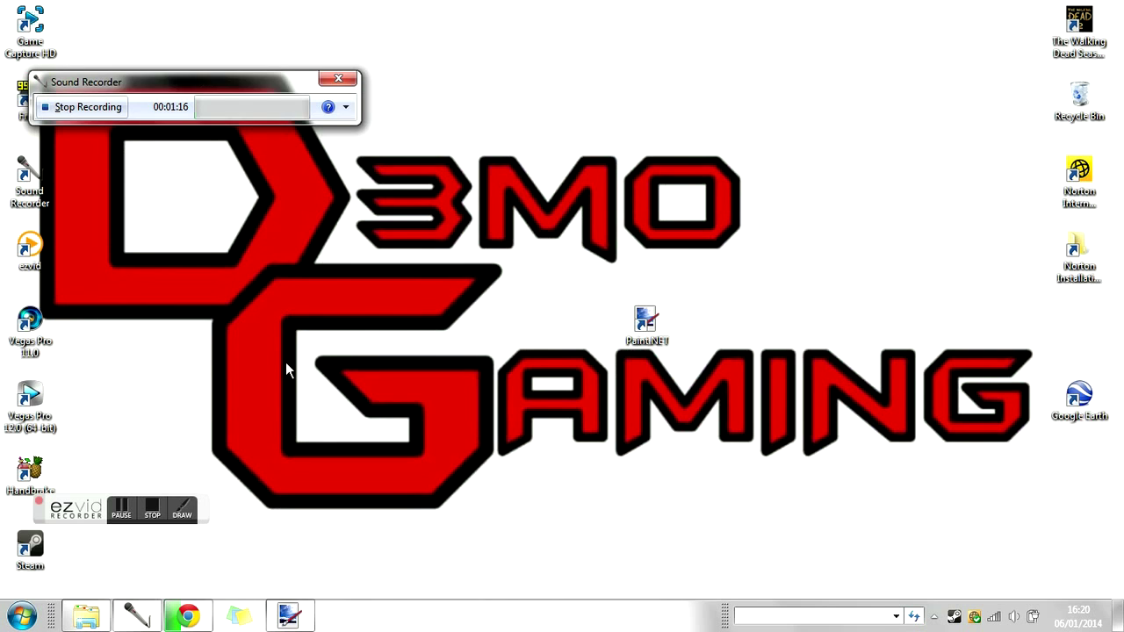
{"action": "left_click", "coordinate": [290, 82]}
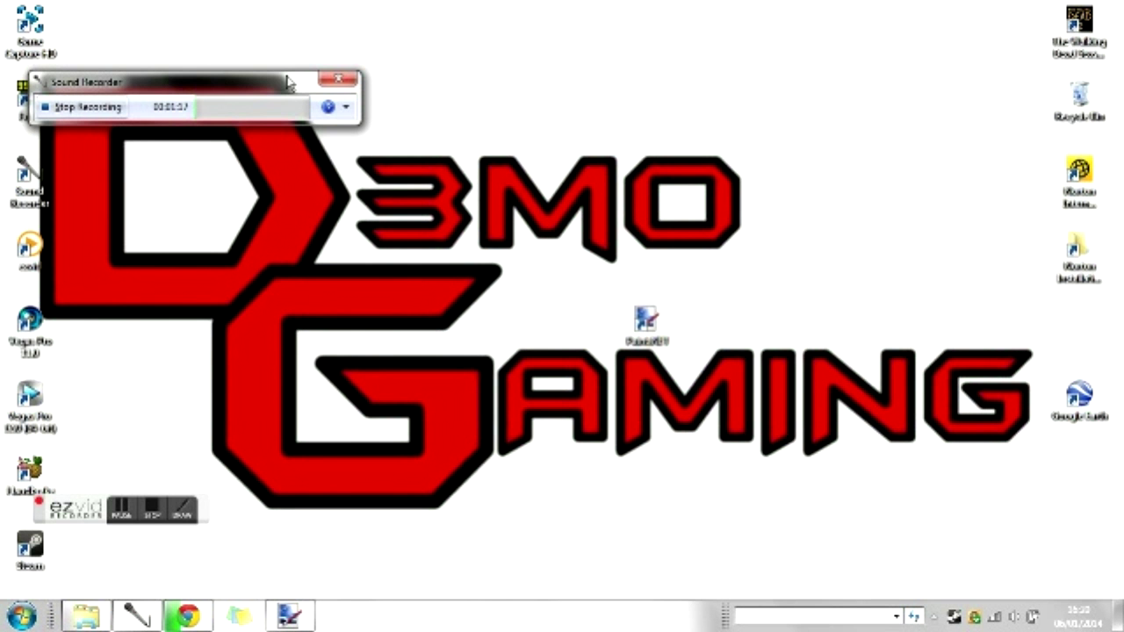
{"action": "left_click_drag", "start_coordinate": [289, 81], "coordinate": [309, 98]}
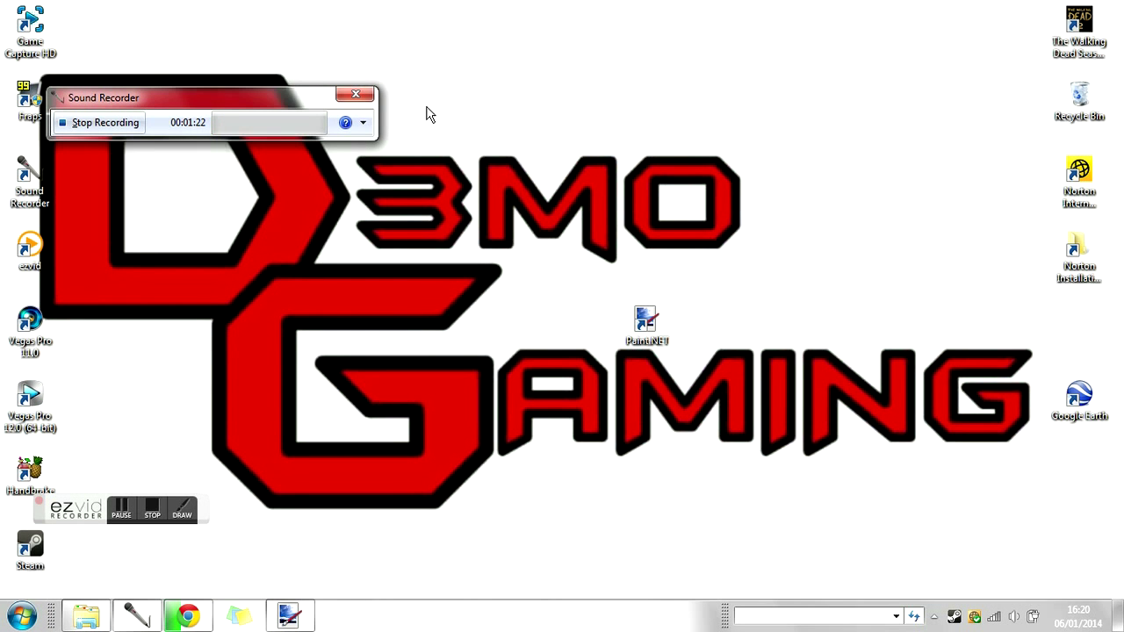
{"action": "left_click", "coordinate": [429, 114]}
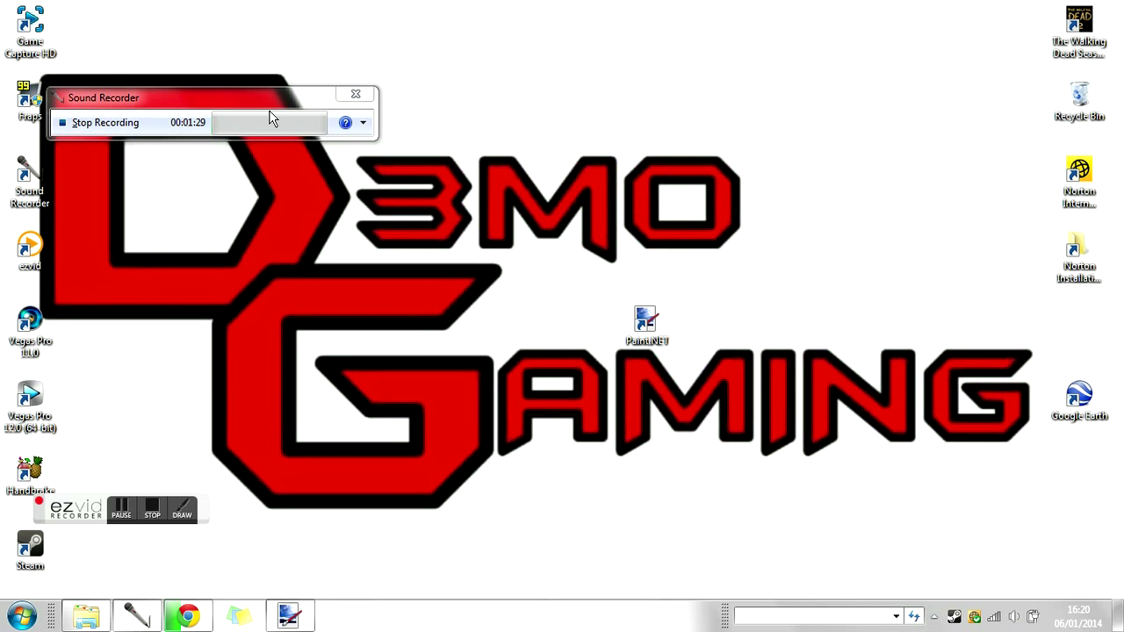
{"action": "left_click_drag", "start_coordinate": [270, 99], "coordinate": [716, 145]}
{"action": "left_click", "coordinate": [743, 141]}
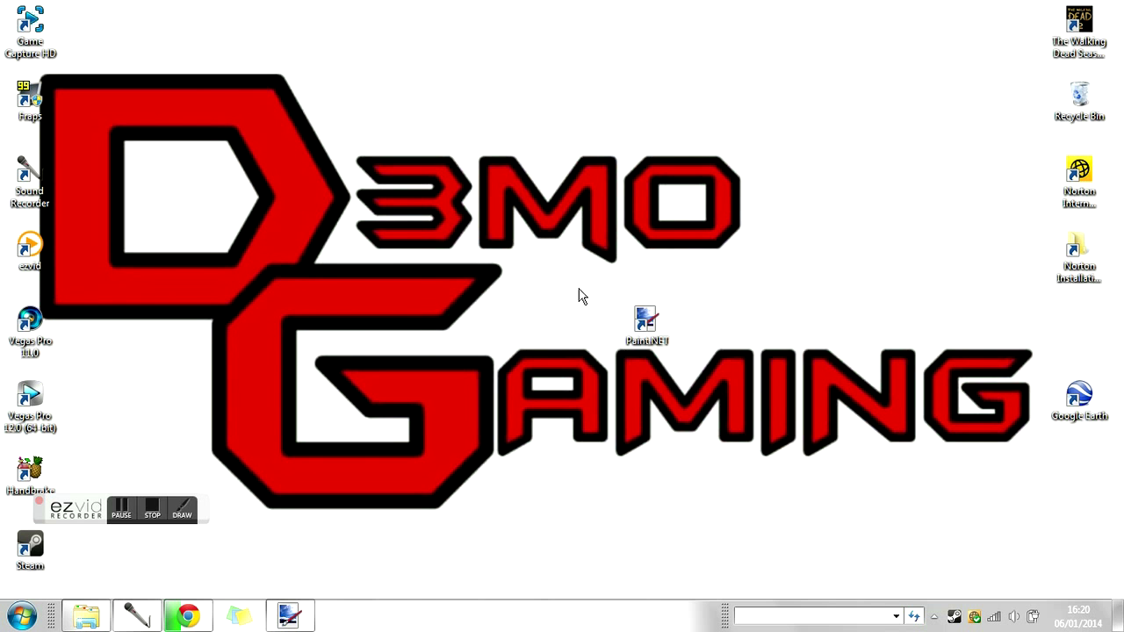
- Restore the Paint.NET window showing its blank 800 x 600 canvas
{"action": "mouse_move", "coordinate": [564, 280]}
{"action": "left_mouse_down"}
{"action": "mouse_move", "coordinate": [798, 408]}
{"action": "mouse_move", "coordinate": [727, 354]}
{"action": "left_mouse_up"}
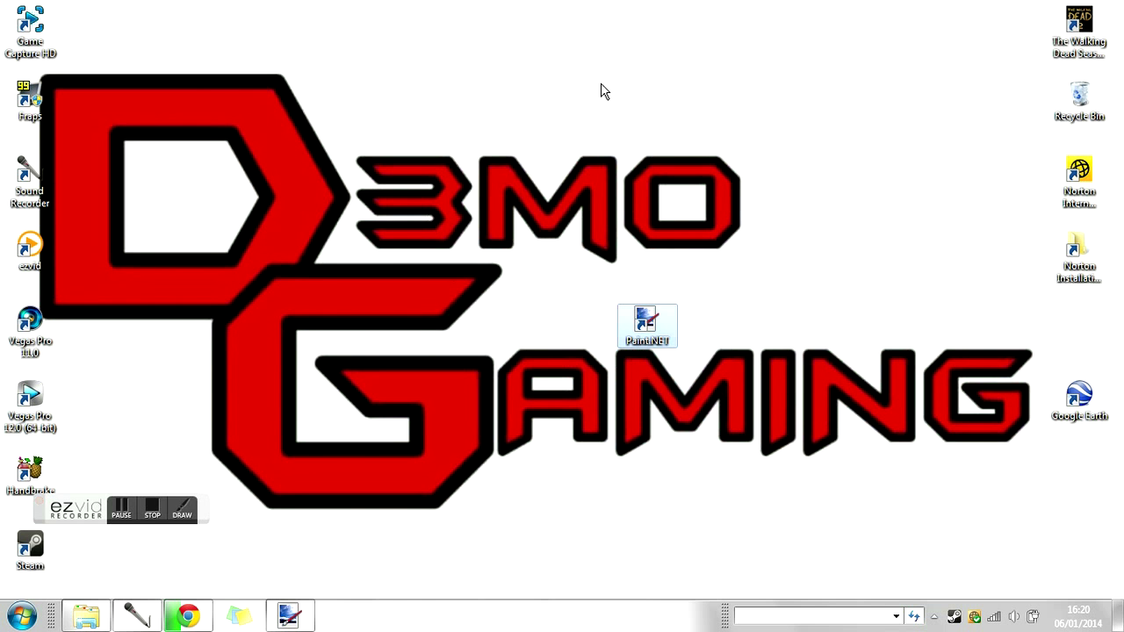
{"action": "left_click", "coordinate": [557, 119]}
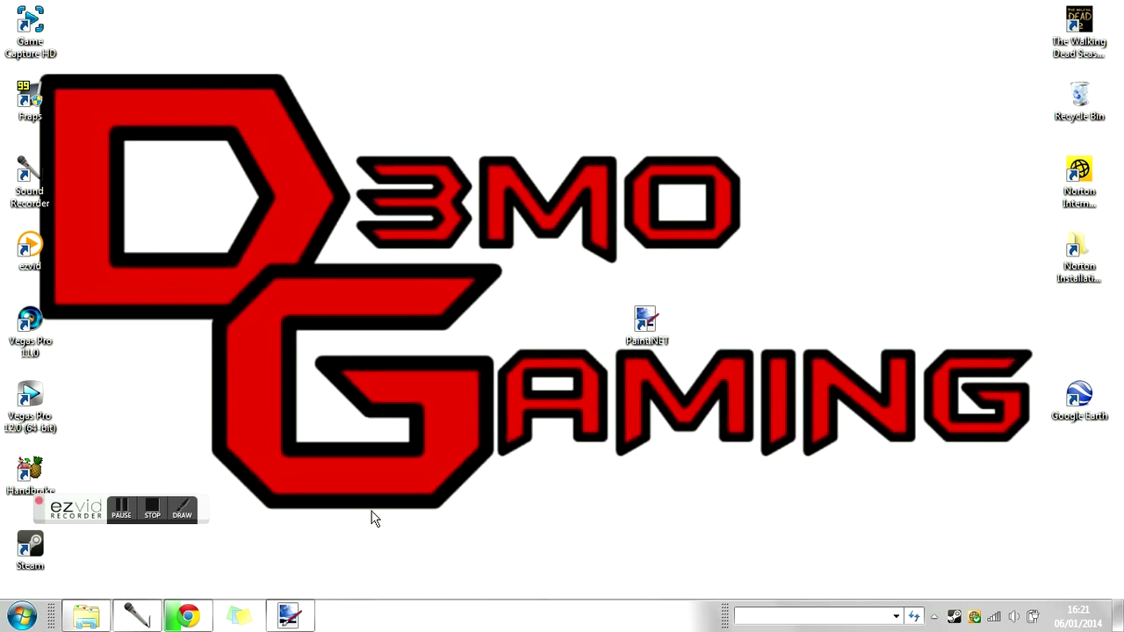
{"action": "left_click", "coordinate": [305, 617]}
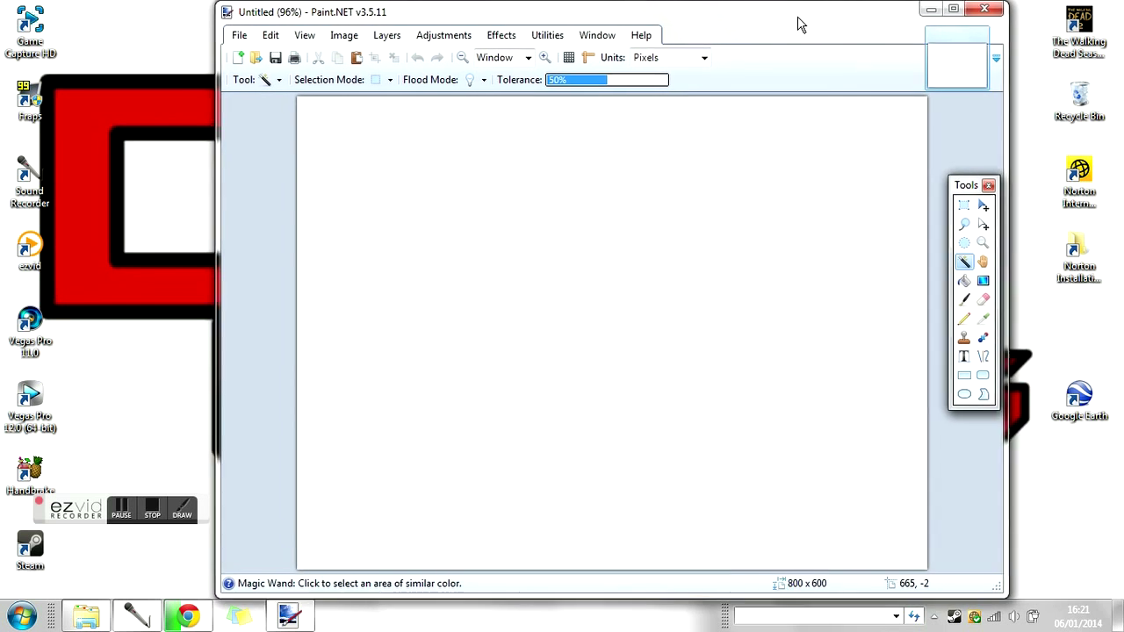
- Reposition the Paint.NET window and its Tools panel on screen
{"action": "left_click_drag", "start_coordinate": [799, 25], "coordinate": [799, 30]}
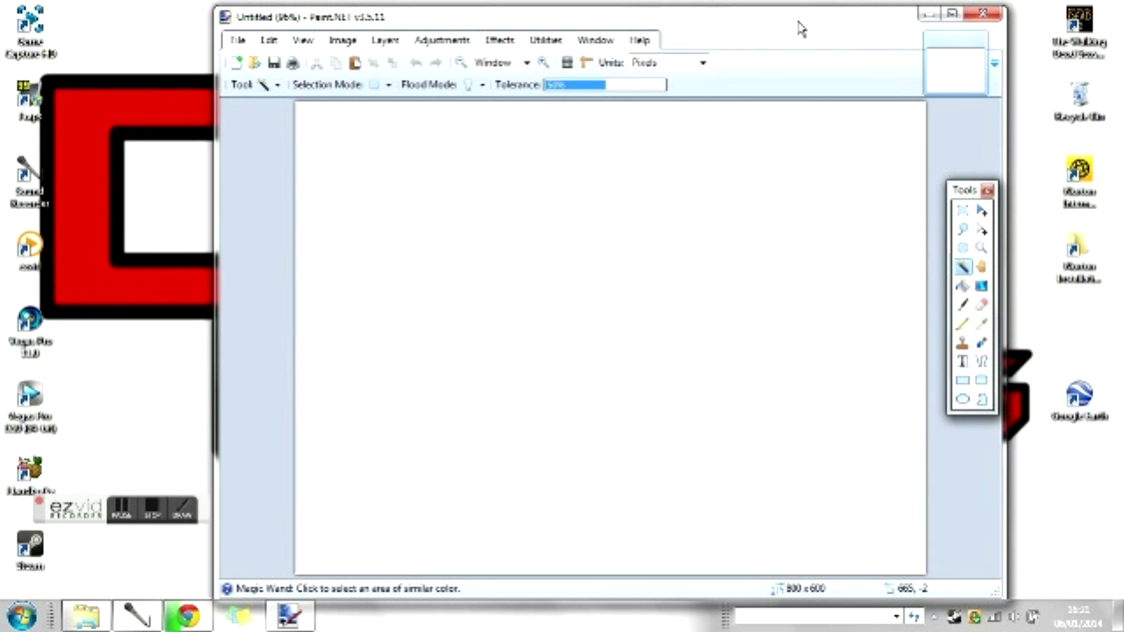
{"action": "mouse_move", "coordinate": [797, 30]}
{"action": "left_mouse_down"}
{"action": "mouse_move", "coordinate": [694, 26]}
{"action": "mouse_move", "coordinate": [745, 91]}
{"action": "left_mouse_up"}
{"action": "mouse_move", "coordinate": [941, 193]}
{"action": "left_mouse_down"}
{"action": "mouse_move", "coordinate": [1016, 194]}
{"action": "mouse_move", "coordinate": [949, 199]}
{"action": "left_mouse_up"}
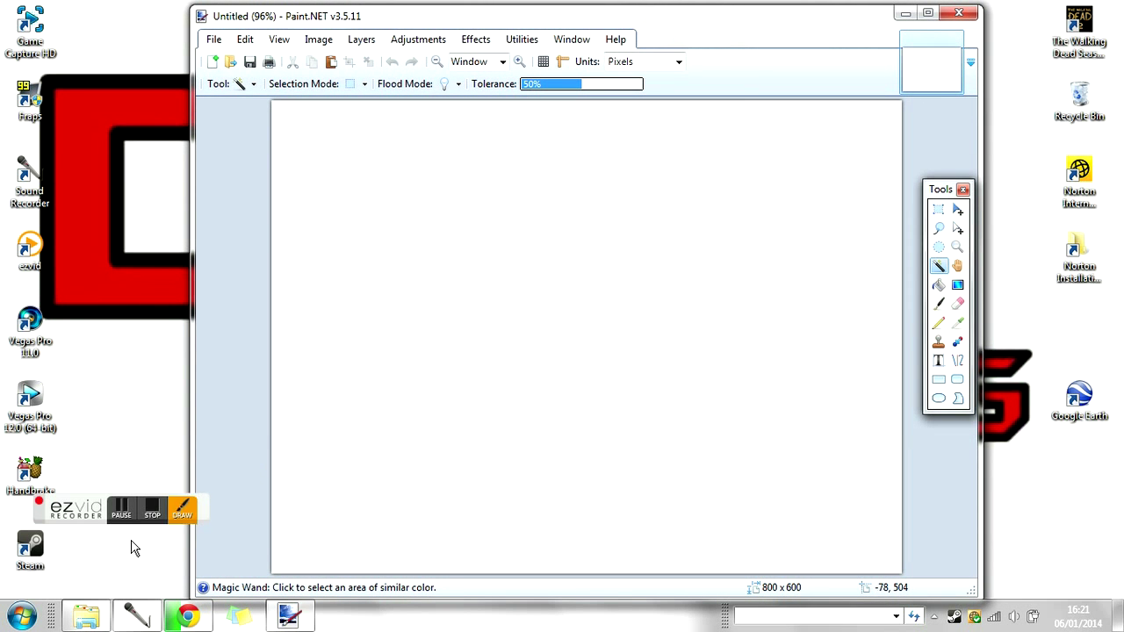
- Drag Logo.jpg from the Pictures folder into Paint.NET and open it as the 960 x 720 image
{"action": "left_click", "coordinate": [81, 623]}
{"action": "left_click_drag", "start_coordinate": [575, 22], "coordinate": [536, 48]}
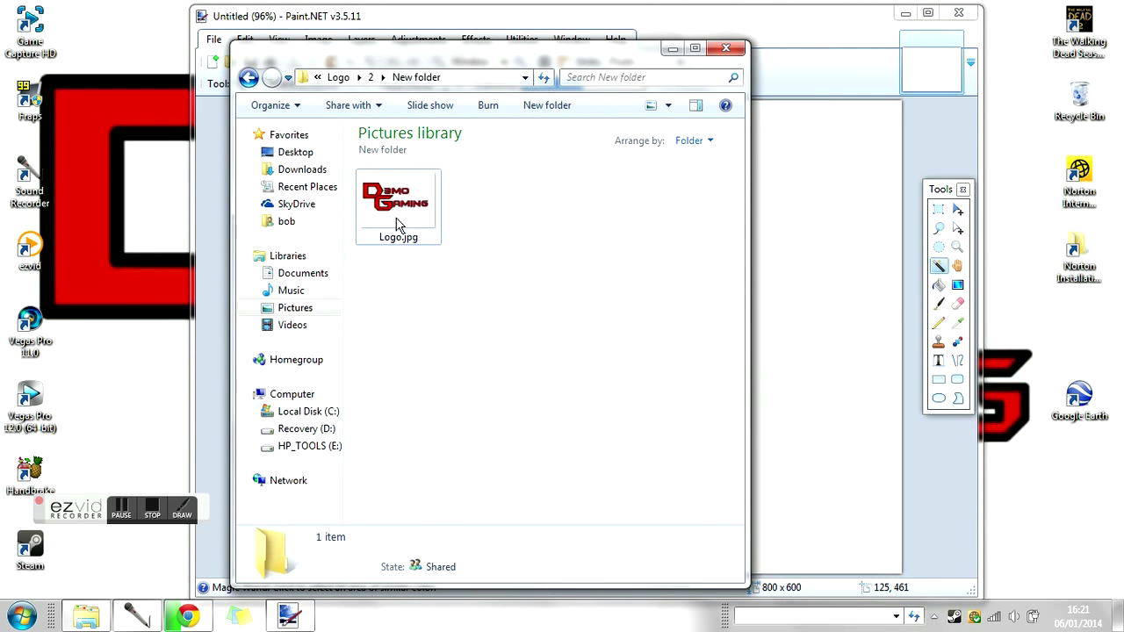
{"action": "left_click", "coordinate": [396, 224]}
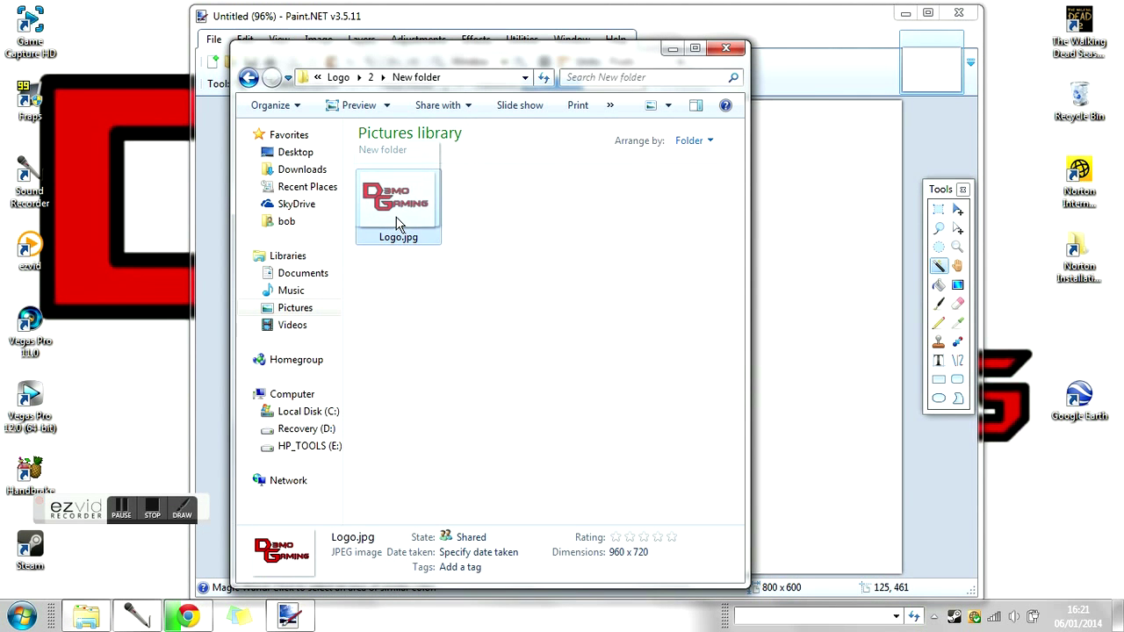
{"action": "mouse_move", "coordinate": [402, 226]}
{"action": "left_mouse_down"}
{"action": "mouse_move", "coordinate": [553, 243]}
{"action": "mouse_move", "coordinate": [764, 209]}
{"action": "left_mouse_up"}
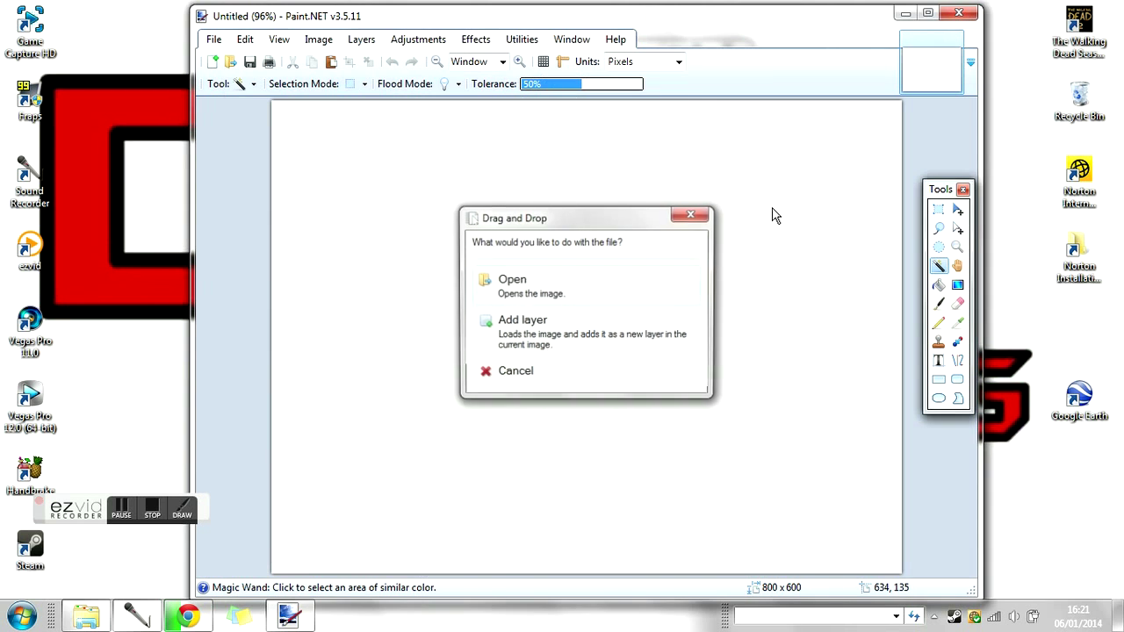
{"action": "left_click", "coordinate": [527, 290]}
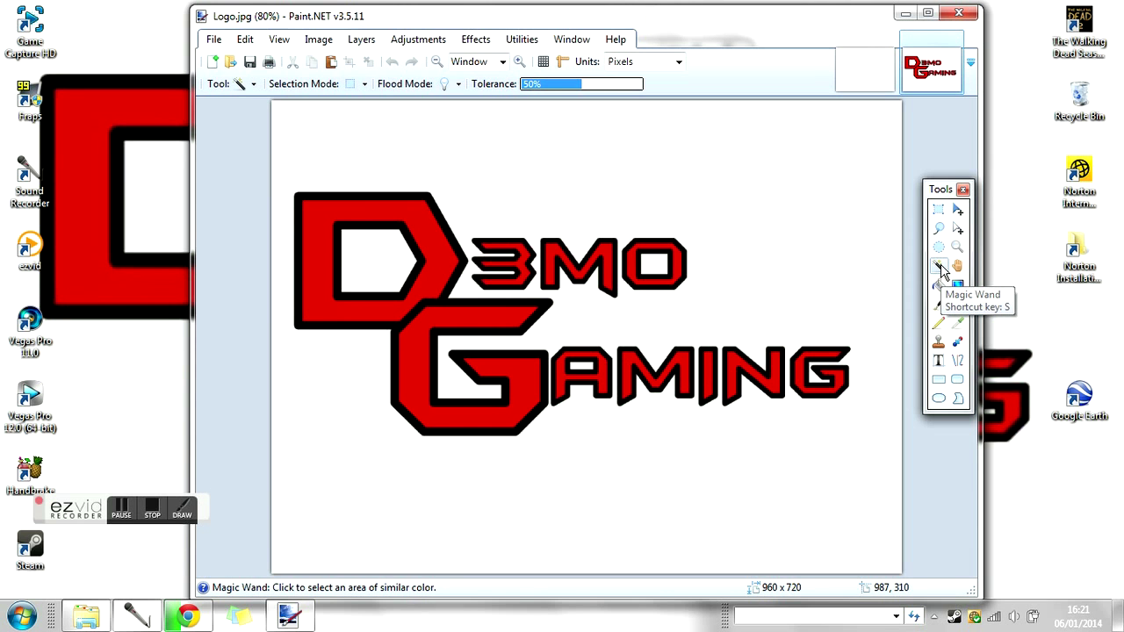
- Select the logo's white background with the Magic Wand at 50% tolerance and delete it
{"action": "left_click", "coordinate": [938, 303]}
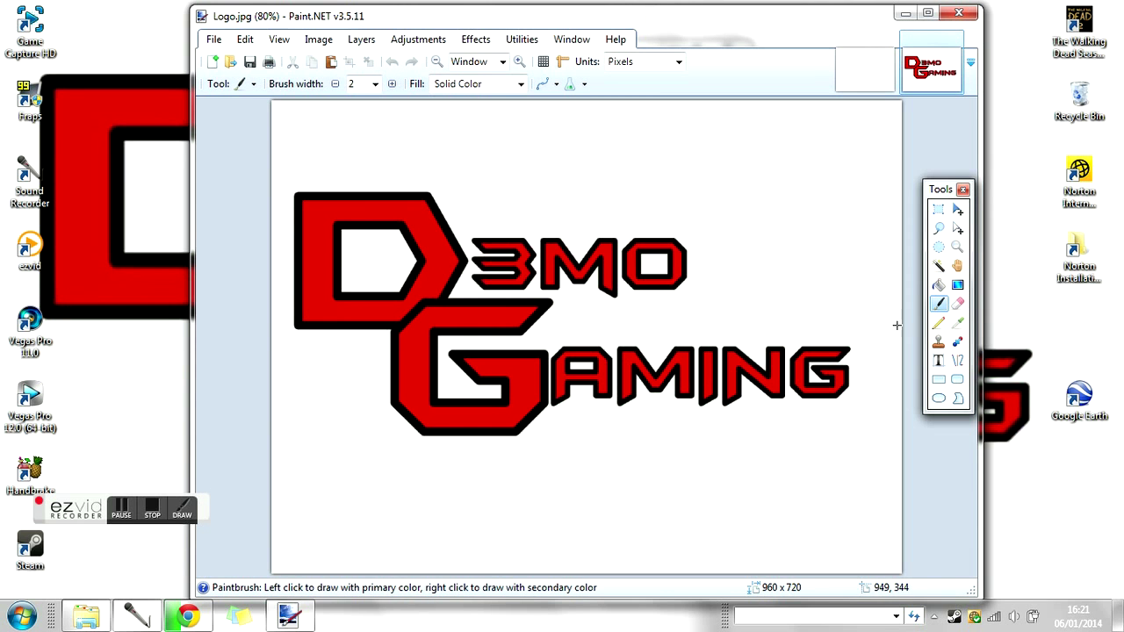
{"action": "left_click", "coordinate": [938, 268]}
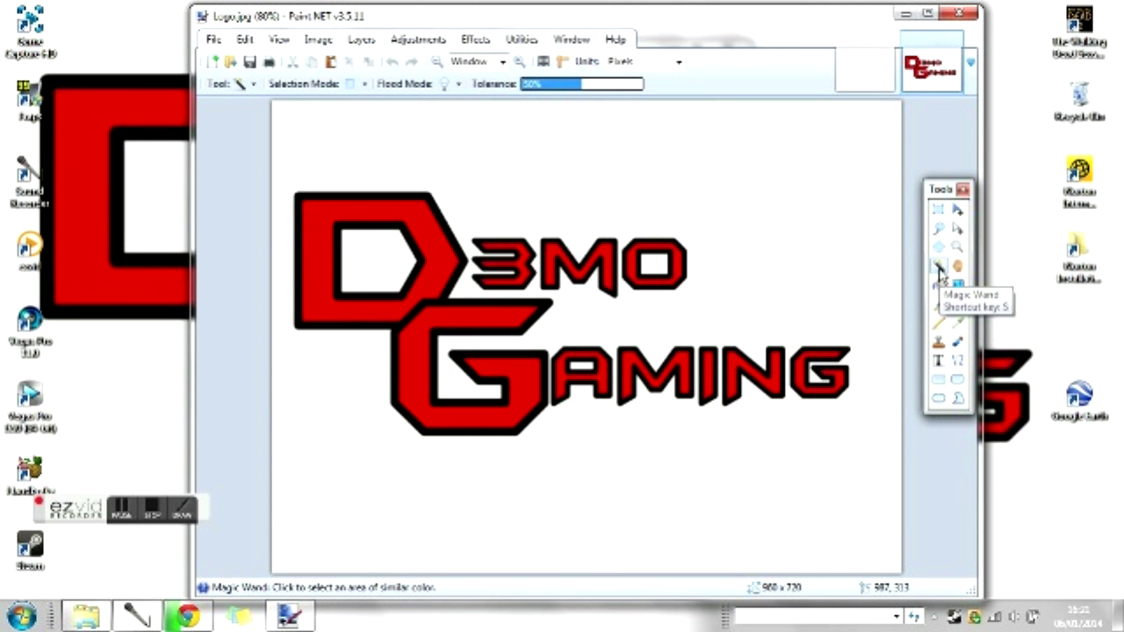
{"action": "left_click", "coordinate": [751, 168]}
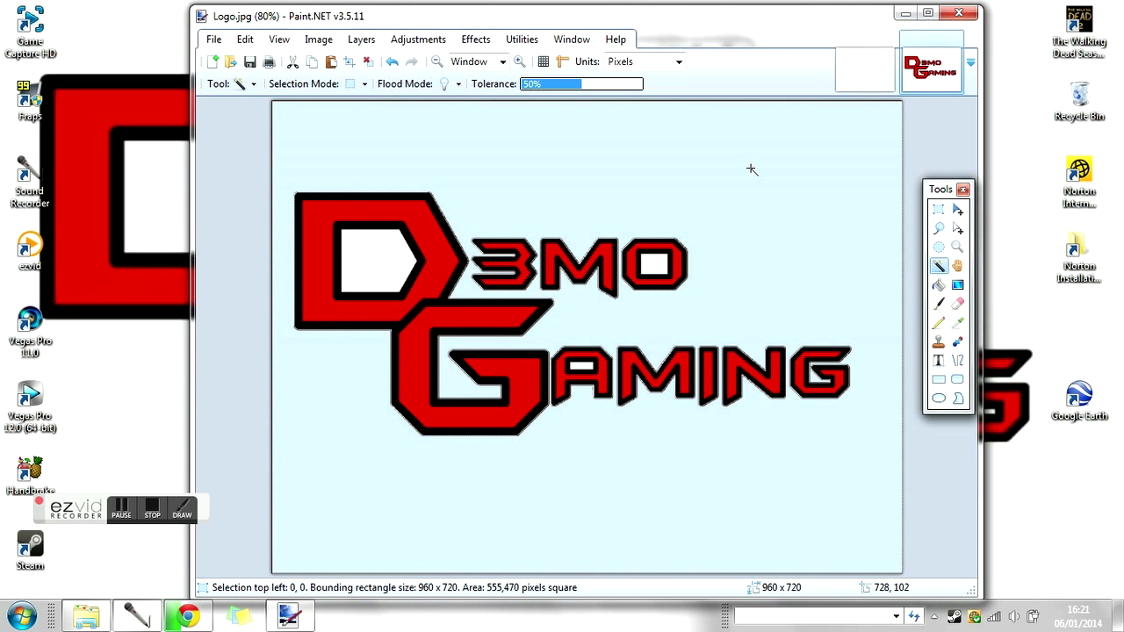
{"action": "key", "text": "Delete"}
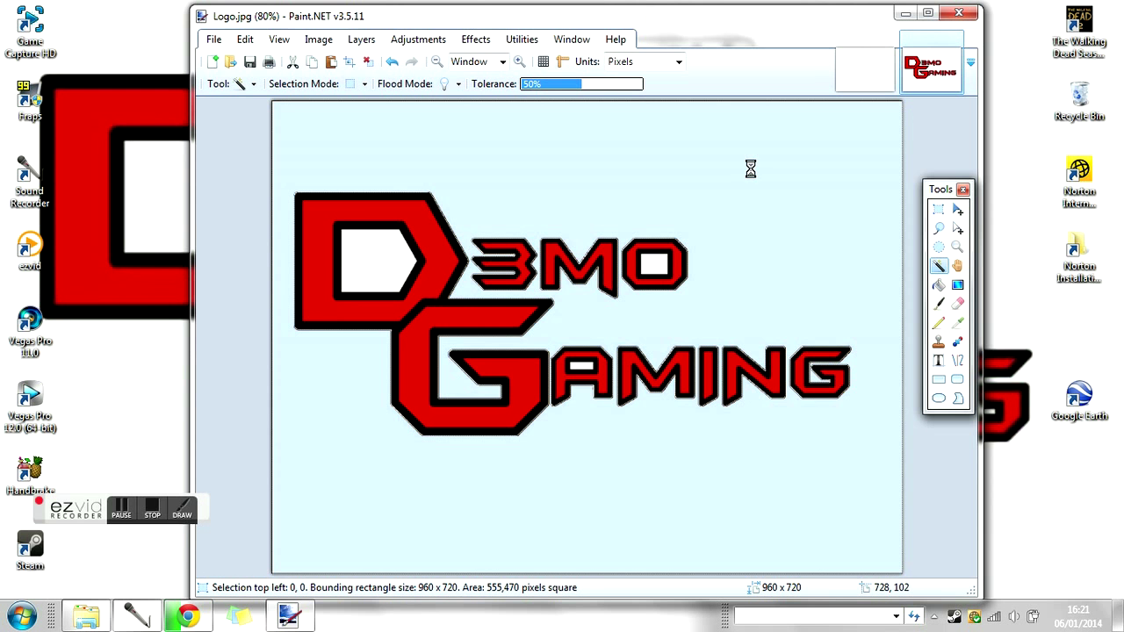